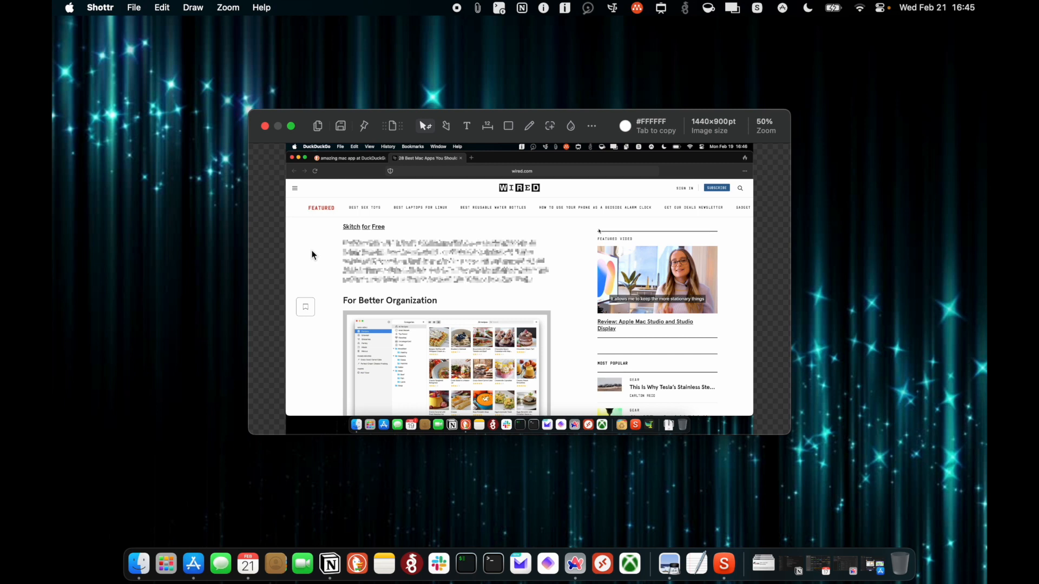
Step: Close the existing screenshot and capture an area of about 690 by 216 pt around the MACADEMIA wallpaper logo with Shottr
{"action": "left_click", "coordinate": [265, 126]}
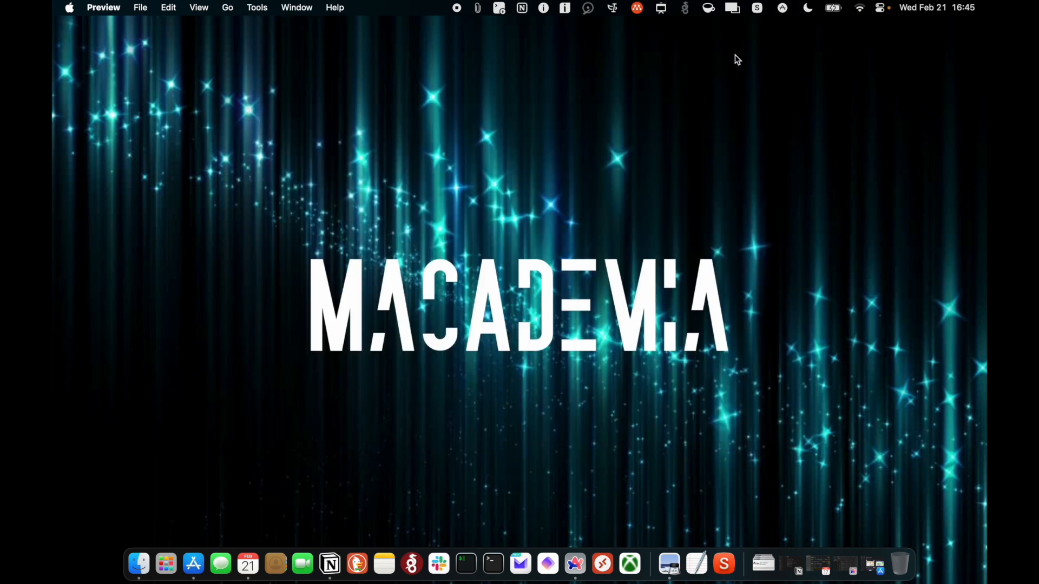
{"action": "left_click", "coordinate": [758, 8]}
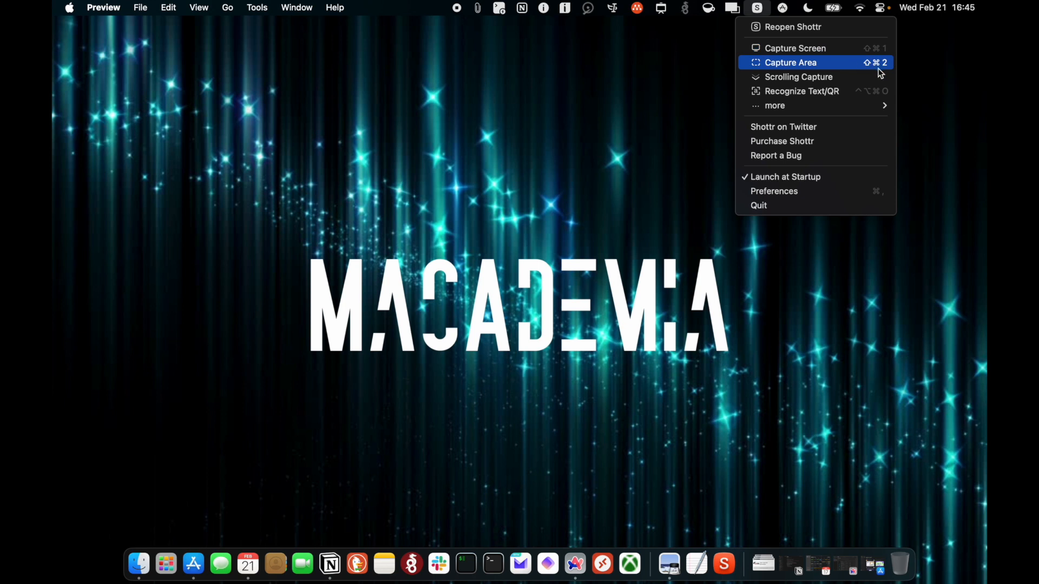
{"action": "left_click", "coordinate": [654, 171]}
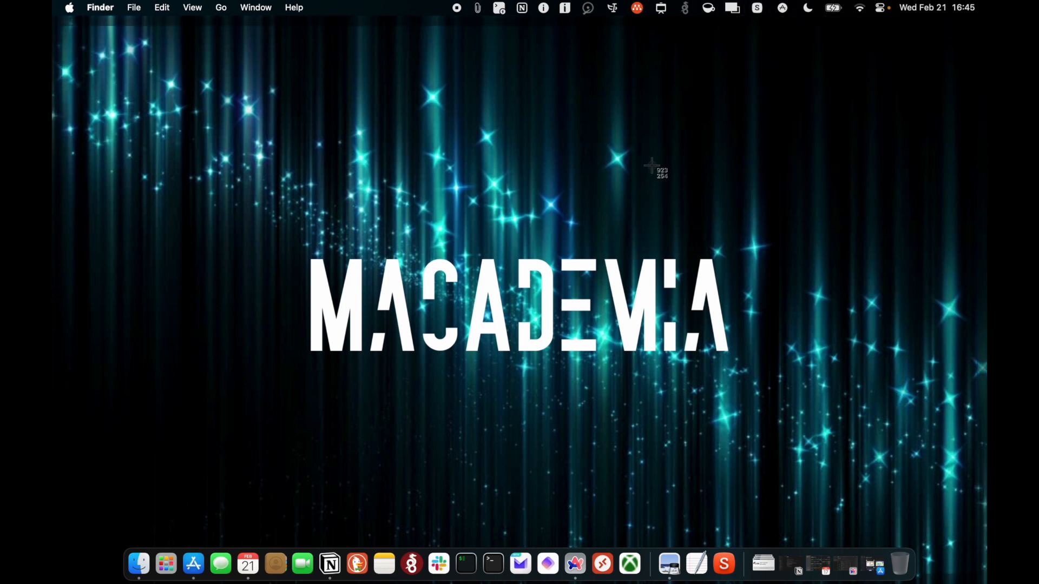
{"action": "left_click_drag", "start_coordinate": [294, 236], "coordinate": [742, 379]}
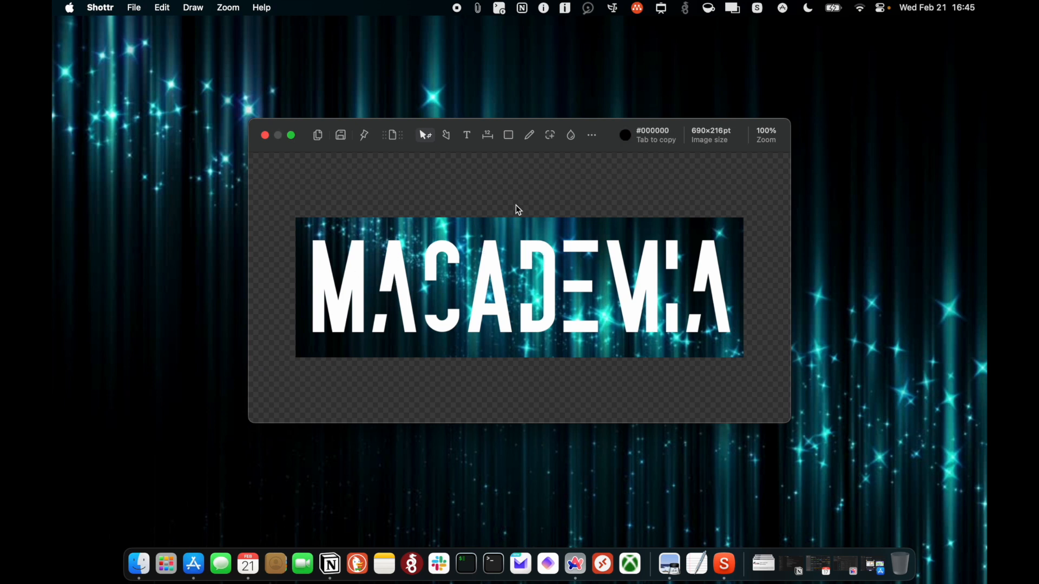
Step: Draw two red arrows on the screenshot, one toward the D and one across the first letters of the logo
{"action": "left_click", "coordinate": [443, 135]}
{"action": "left_click_drag", "start_coordinate": [712, 343], "coordinate": [534, 289]}
{"action": "left_click_drag", "start_coordinate": [344, 271], "coordinate": [476, 265]}
Step: Scribble a freehand stroke over the logo's middle letters and add a "Hello" text label above the D
{"action": "left_click", "coordinate": [529, 134]}
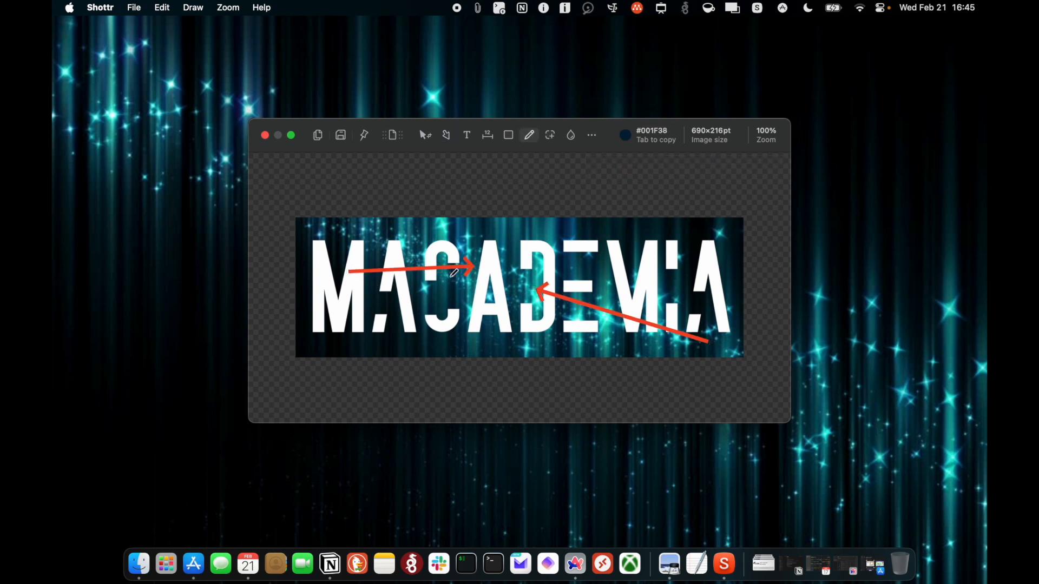
{"action": "scroll", "coordinate": [427, 294], "scroll_direction": "right", "scroll_amount": 2}
{"action": "mouse_move", "coordinate": [426, 293]}
{"action": "left_mouse_down"}
{"action": "mouse_move", "coordinate": [488, 320]}
{"action": "mouse_move", "coordinate": [495, 296]}
{"action": "left_mouse_up"}
{"action": "left_click", "coordinate": [467, 136]}
{"action": "left_click", "coordinate": [522, 249]}
{"action": "type", "text": "Hello"}
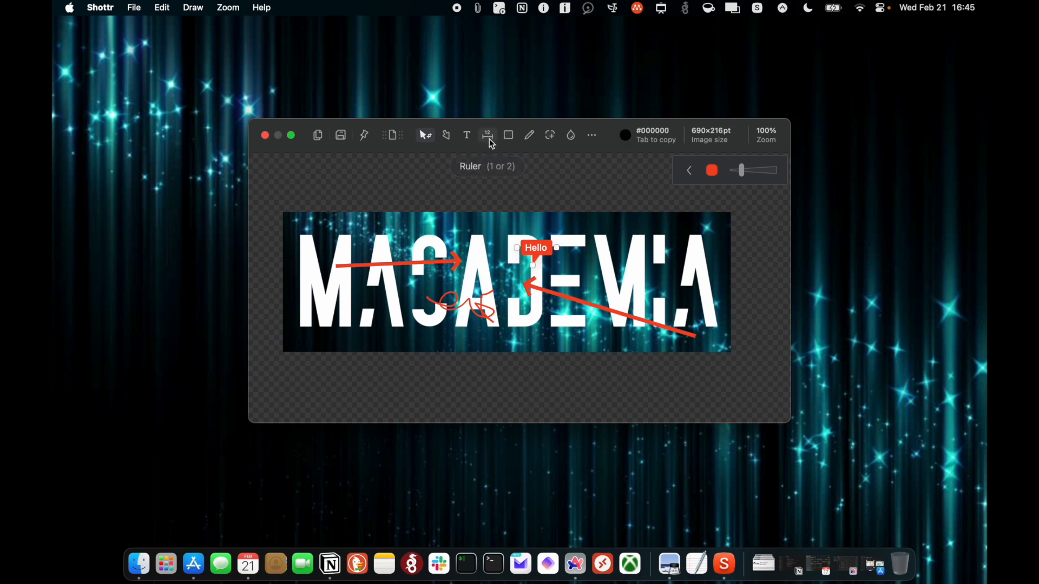
Step: Pixelate the DEMIA half of the logo using the Blur mode and increase the blur strength
{"action": "left_click", "coordinate": [572, 137]}
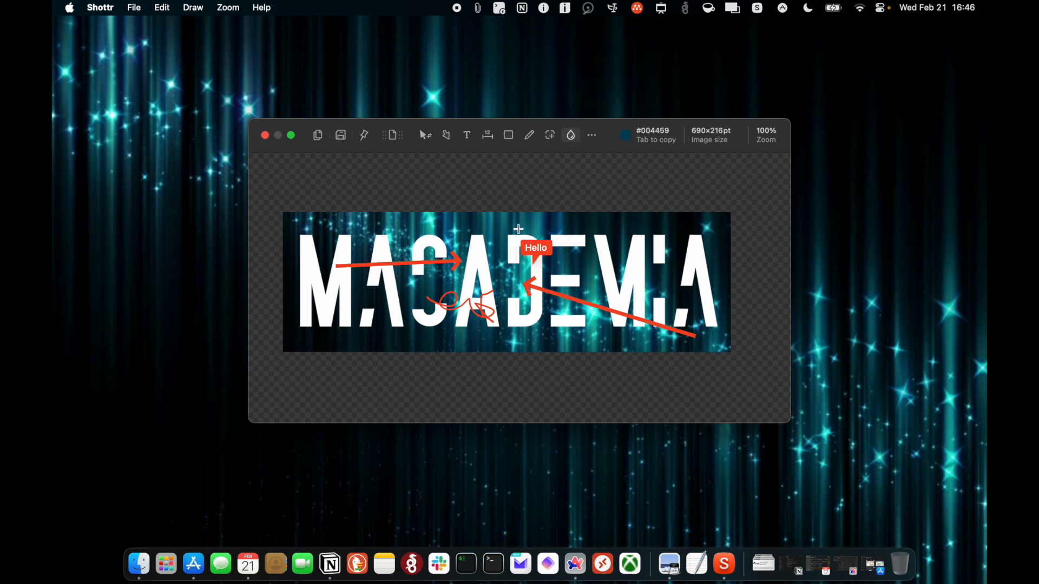
{"action": "left_click_drag", "start_coordinate": [496, 228], "coordinate": [572, 274]}
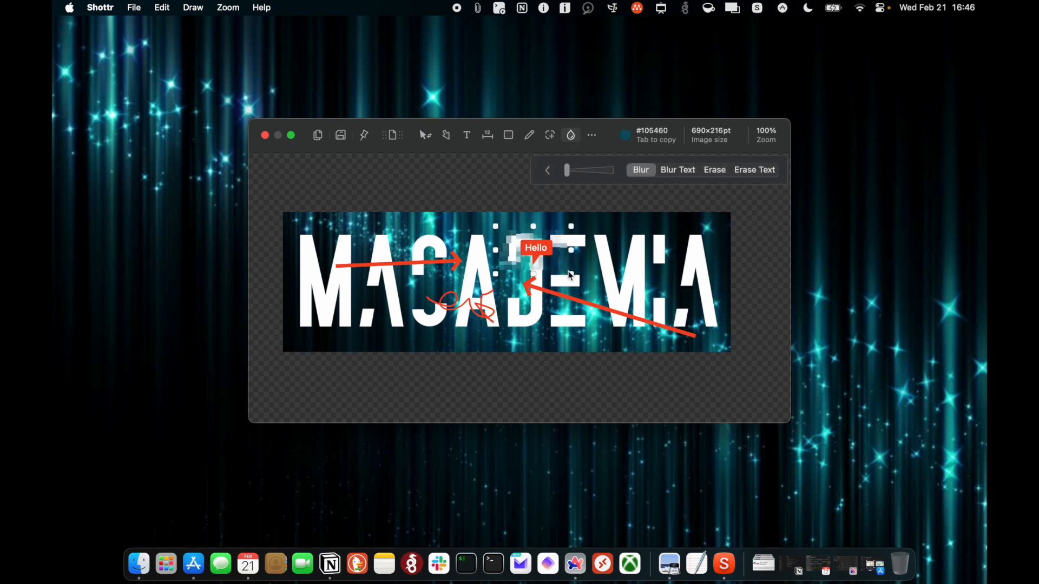
{"action": "left_click_drag", "start_coordinate": [570, 275], "coordinate": [728, 338]}
{"action": "mouse_move", "coordinate": [576, 172]}
{"action": "left_mouse_down"}
{"action": "mouse_move", "coordinate": [566, 170]}
{"action": "mouse_move", "coordinate": [591, 175]}
{"action": "left_mouse_up"}
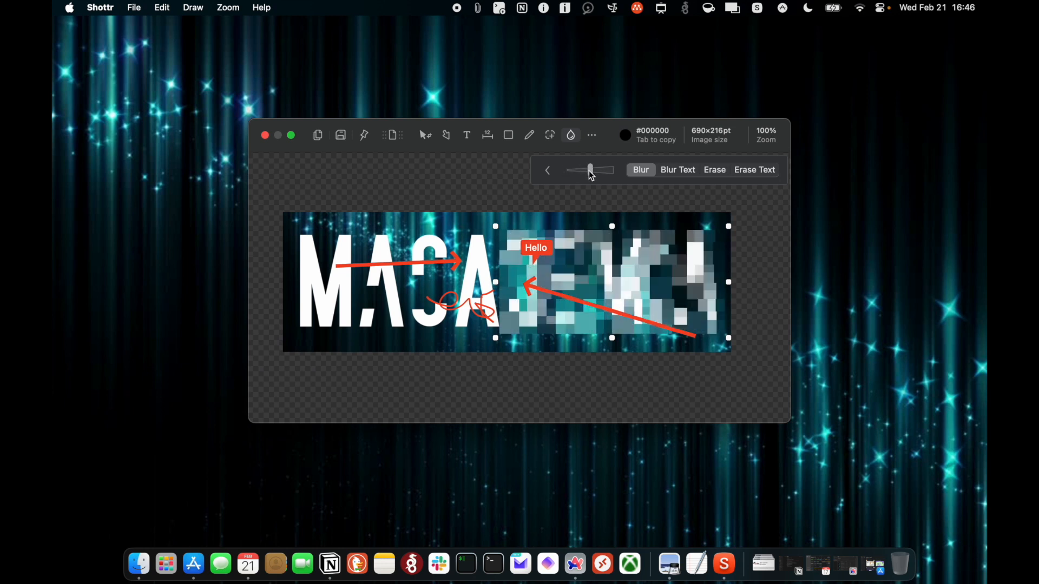
{"action": "left_click", "coordinate": [671, 171]}
{"action": "mouse_move", "coordinate": [591, 171]}
{"action": "left_mouse_down"}
{"action": "mouse_move", "coordinate": [612, 171]}
{"action": "mouse_move", "coordinate": [601, 178]}
{"action": "left_mouse_up"}
{"action": "left_click", "coordinate": [639, 170]}
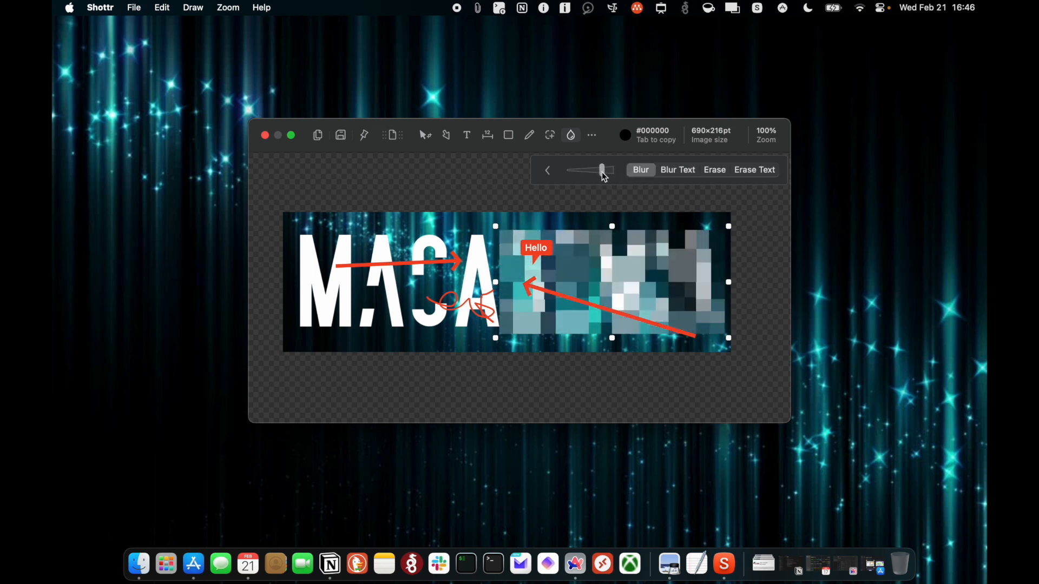
{"action": "left_click", "coordinate": [602, 173]}
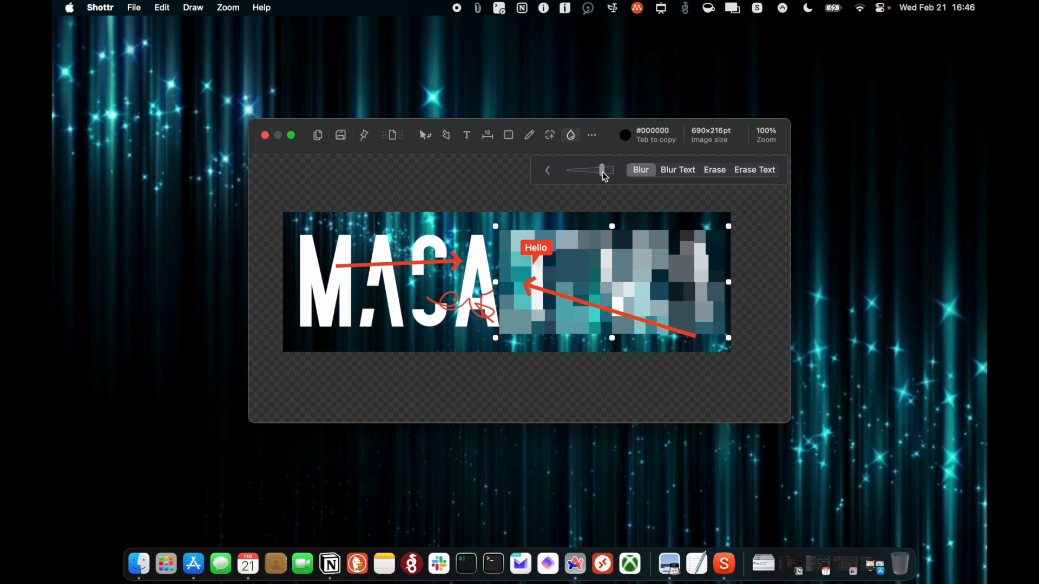
Step: Look through the additional annotation tools and close the annotated screenshot
{"action": "left_click", "coordinate": [592, 135]}
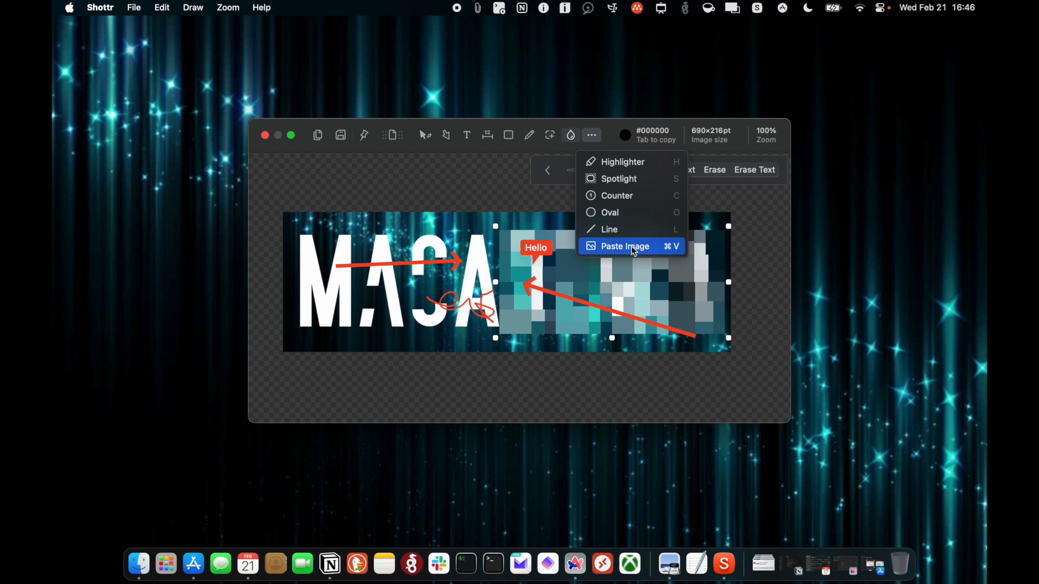
{"action": "left_click", "coordinate": [608, 133]}
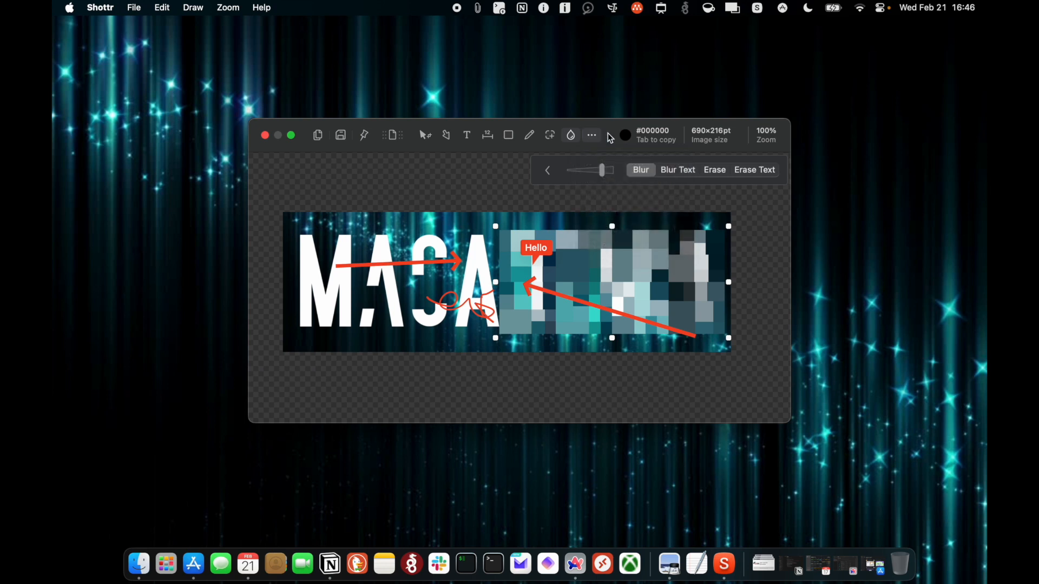
{"action": "key", "text": "Escape"}
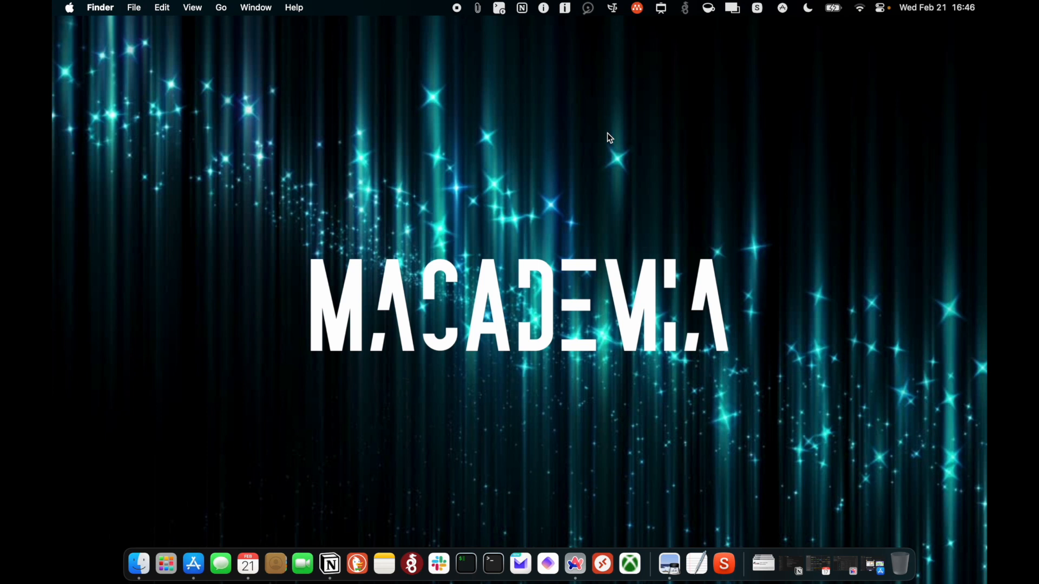
Step: View Shottr's Recognize Text/QR option among its capture commands
{"action": "left_click", "coordinate": [756, 9]}
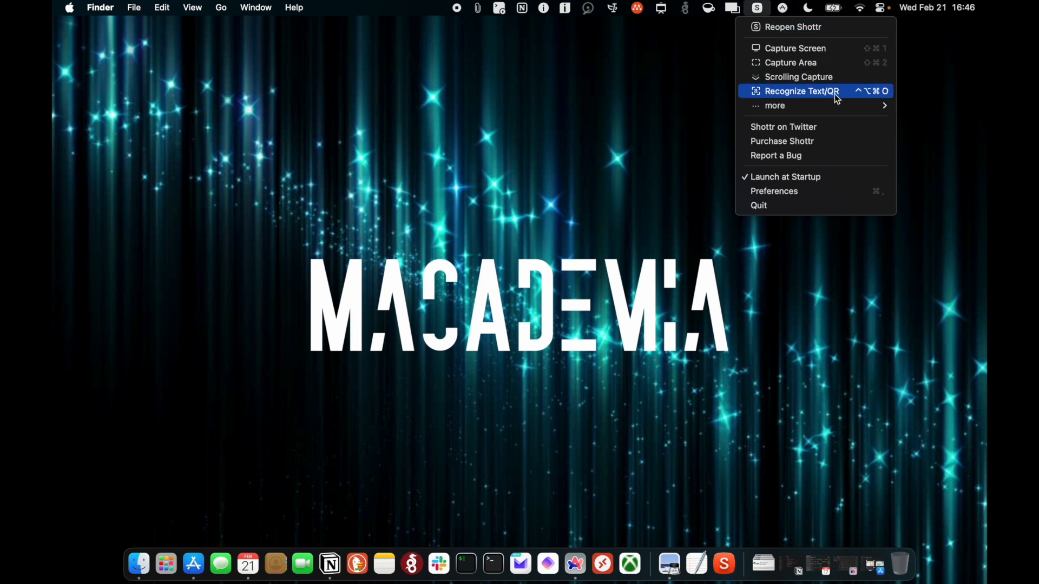
{"action": "left_click", "coordinate": [514, 390]}
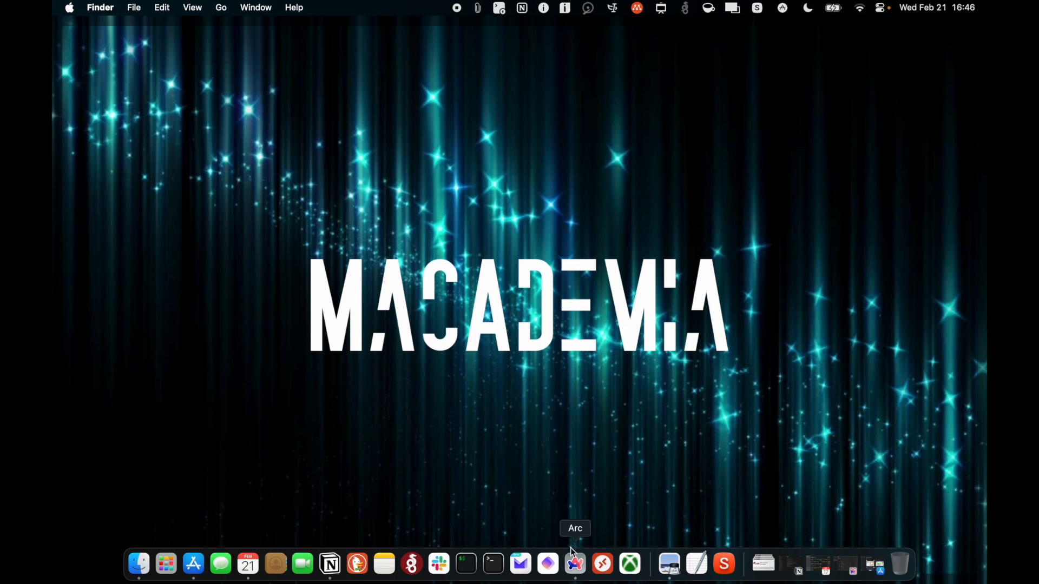
Step: Open bbc.com in the DuckDuckGo browser
{"action": "left_click", "coordinate": [357, 564]}
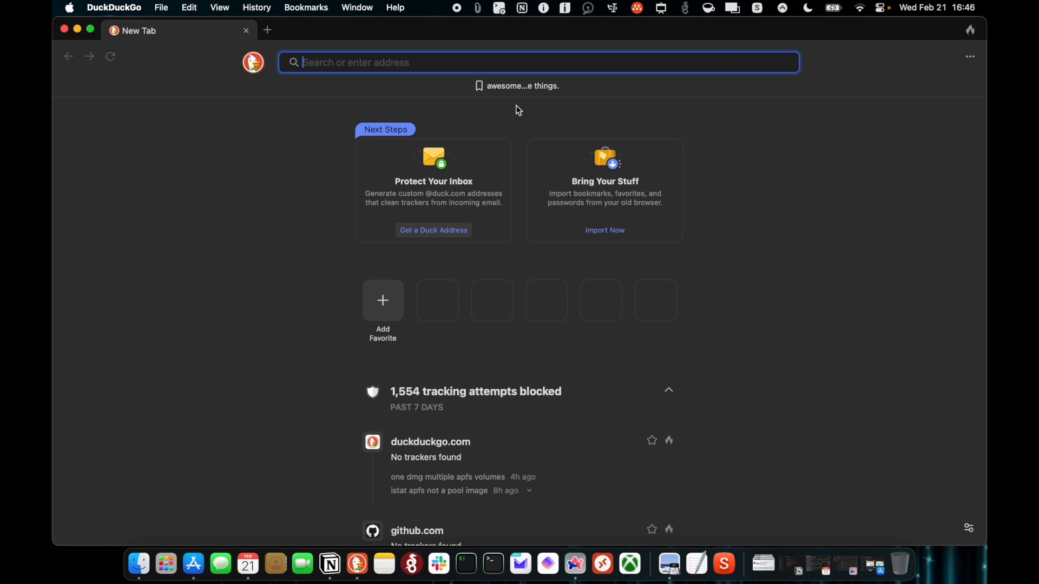
{"action": "type", "text": "bbc.cm"}
{"action": "key", "text": "Return"}
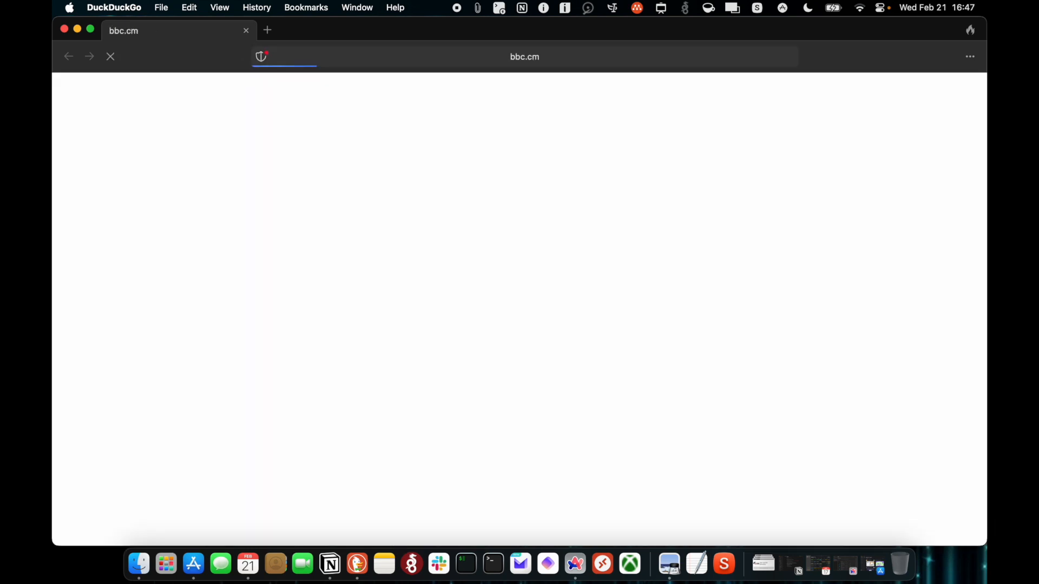
{"action": "left_click", "coordinate": [536, 52]}
{"action": "key", "text": "Right"}
{"action": "key", "text": "BackSpace"}
{"action": "key", "text": "BackSpace"}
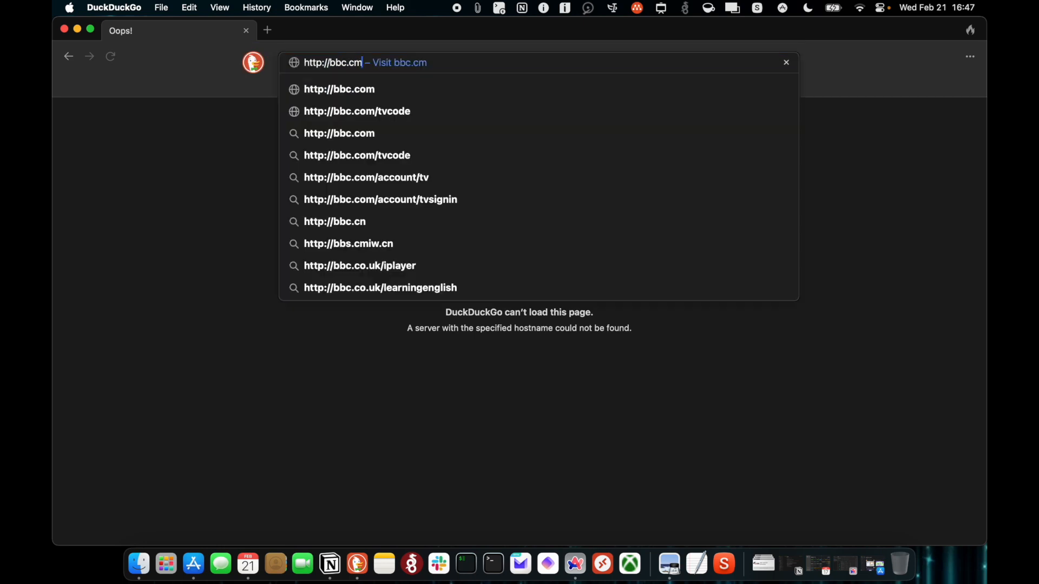
{"action": "type", "text": "om"}
{"action": "key", "text": "Return"}
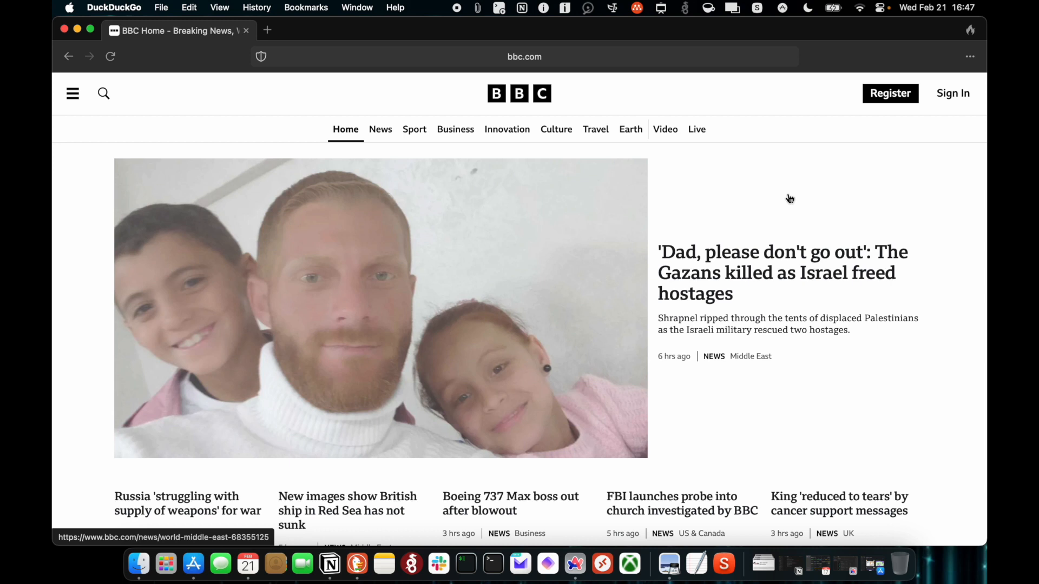
Step: Extract the lead story's headline and summary with Shottr's text recognition and paste them into a new note in Notes
{"action": "key", "text": "super+shift+4"}
{"action": "left_click_drag", "start_coordinate": [654, 229], "coordinate": [934, 344]}
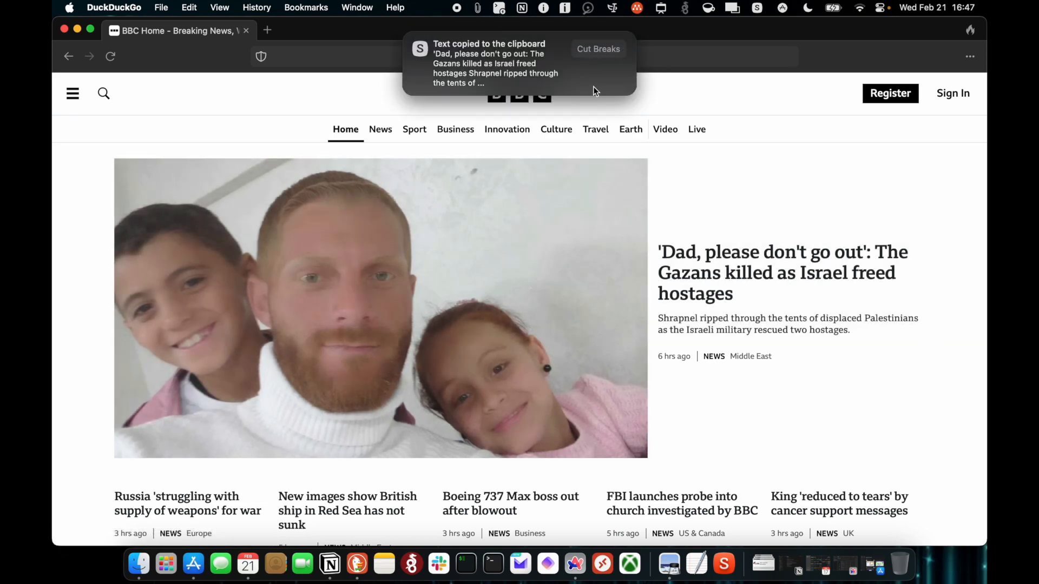
{"action": "left_click", "coordinate": [384, 564]}
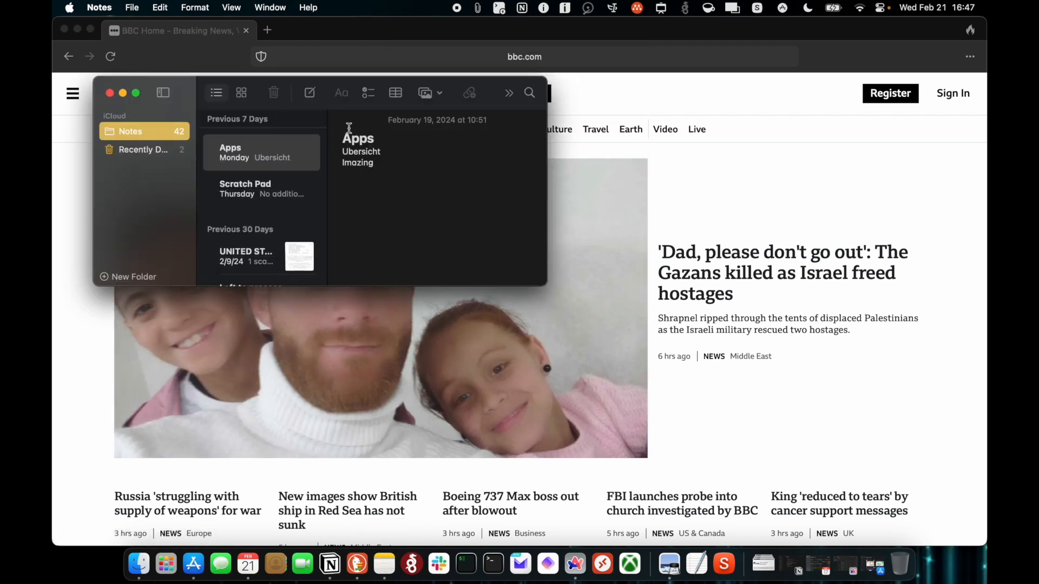
{"action": "left_click", "coordinate": [309, 94]}
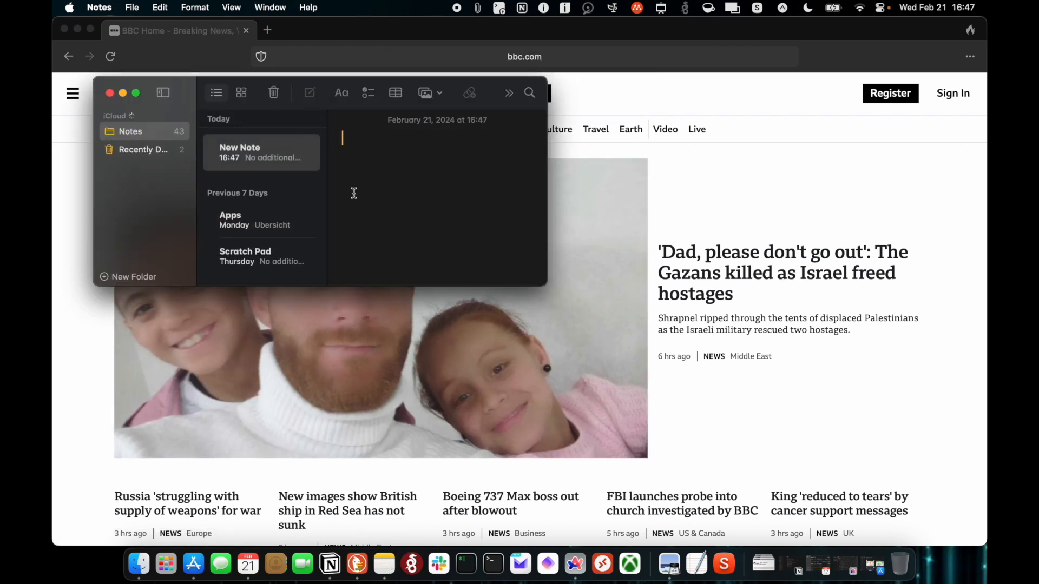
{"action": "type", "text": "'Dad, please don't go out: The Gazans killed as Israel freed hostages Shrapnel ripped through the tents of displaced Palestinians as the Israeli military rescued two hostages."}
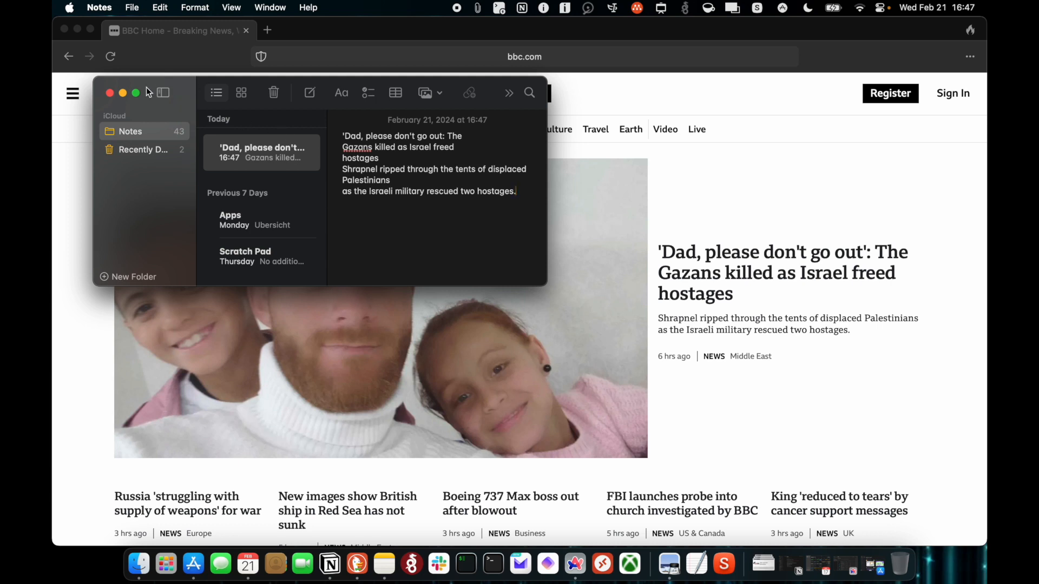
Step: Close the Notes window and quit the DuckDuckGo browser
{"action": "left_click", "coordinate": [110, 93]}
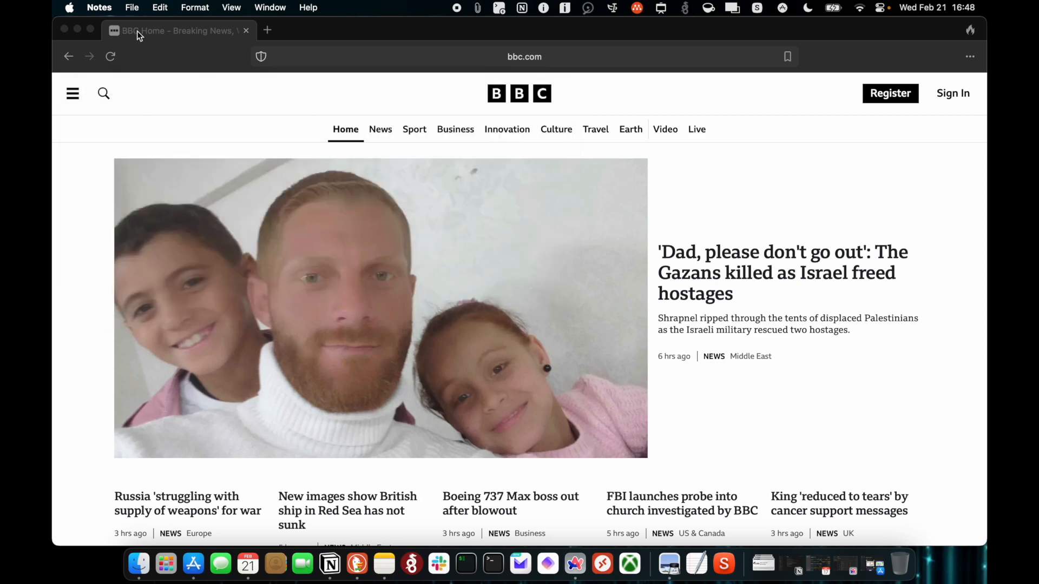
{"action": "left_click", "coordinate": [150, 31]}
{"action": "key", "text": "super+q"}
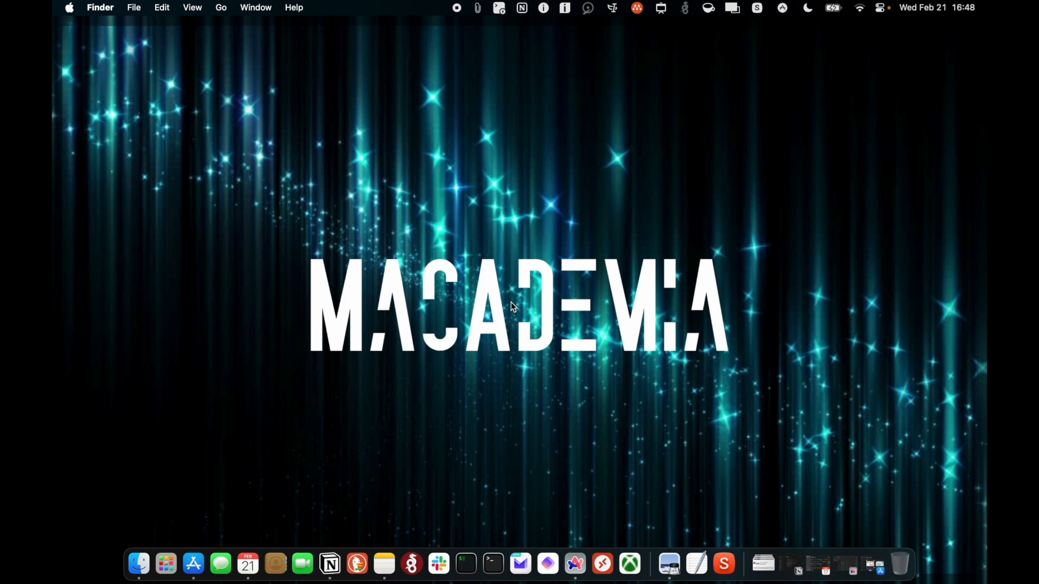
Step: View the recent clips in CopyClip's clipboard history
{"action": "left_click", "coordinate": [478, 9]}
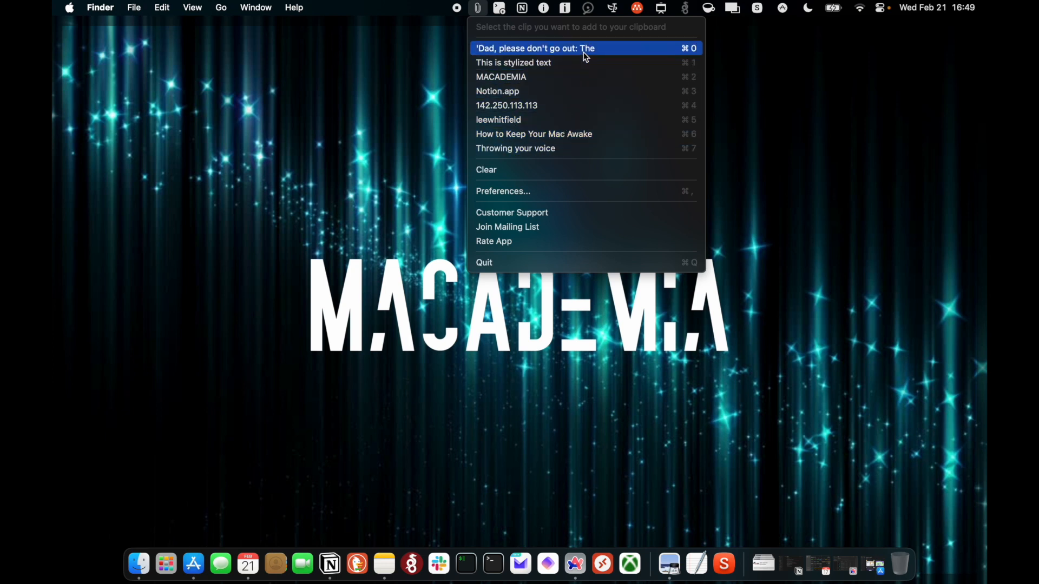
{"action": "left_click", "coordinate": [340, 445]}
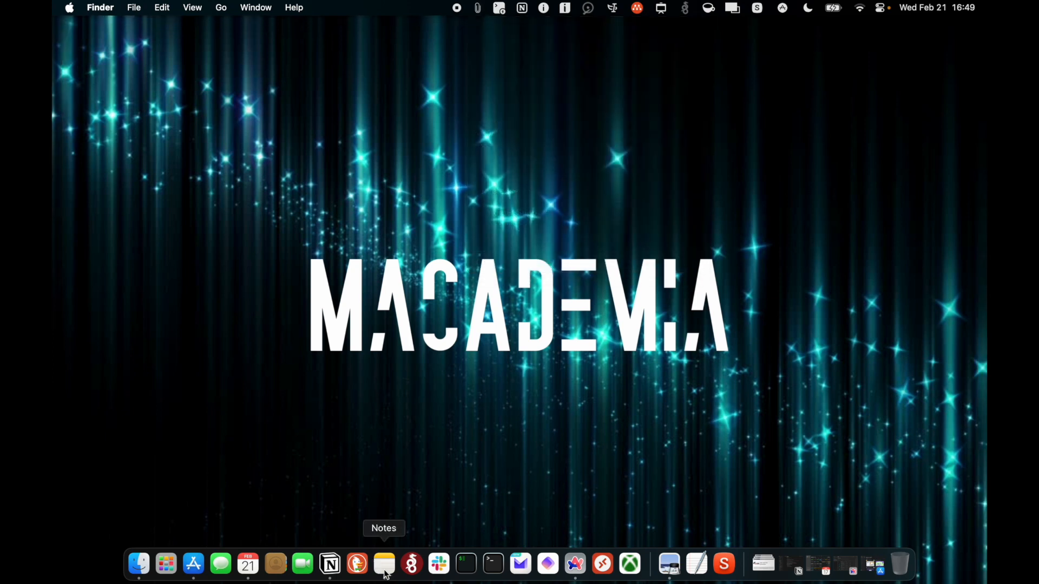
Step: Reopen the note in Notes and copy the words "two hostages." from its last line
{"action": "left_click", "coordinate": [385, 565]}
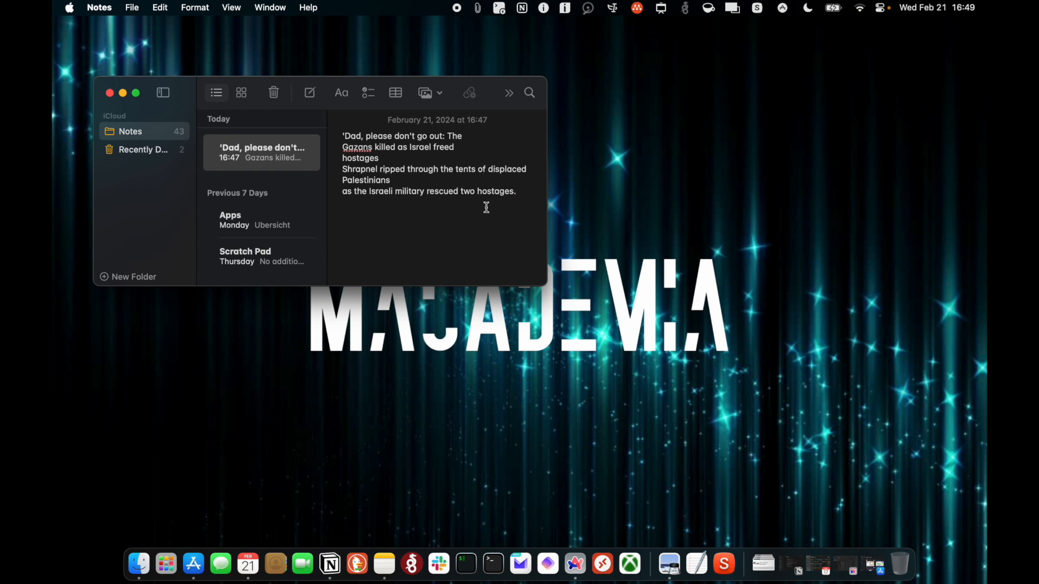
{"action": "left_click_drag", "start_coordinate": [517, 192], "coordinate": [461, 195]}
{"action": "key", "text": "super+c"}
Step: Check the updated clip list and CopyClip's preferences for the number of clippings remembered and displayed
{"action": "left_click", "coordinate": [478, 8]}
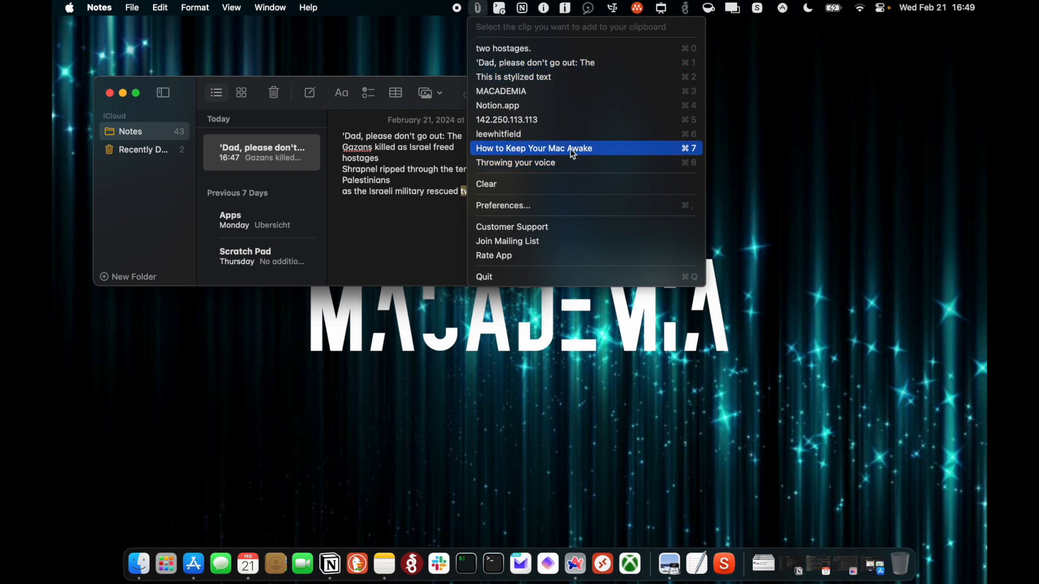
{"action": "left_click", "coordinate": [552, 208]}
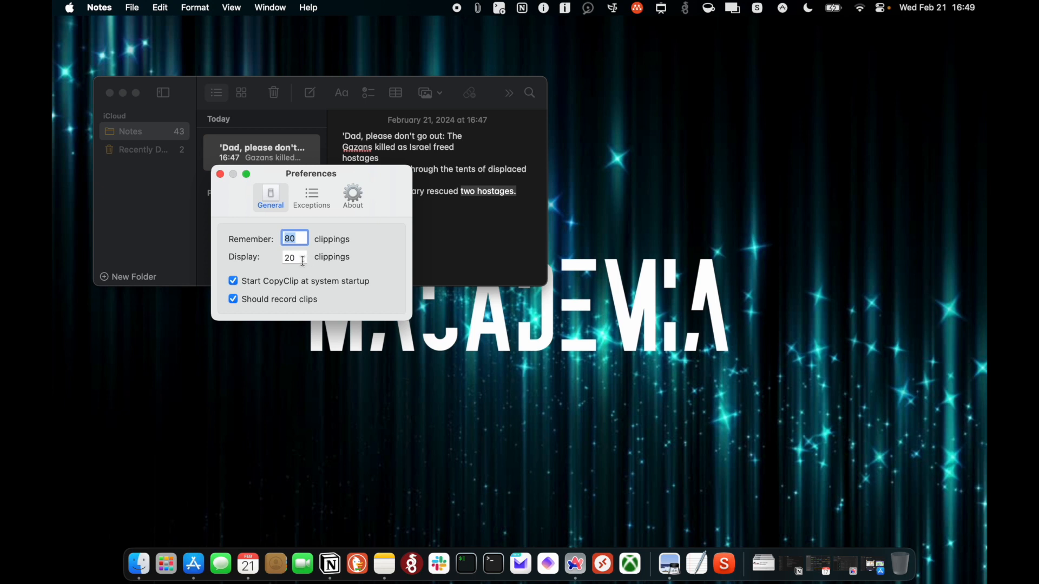
{"action": "left_click", "coordinate": [220, 174]}
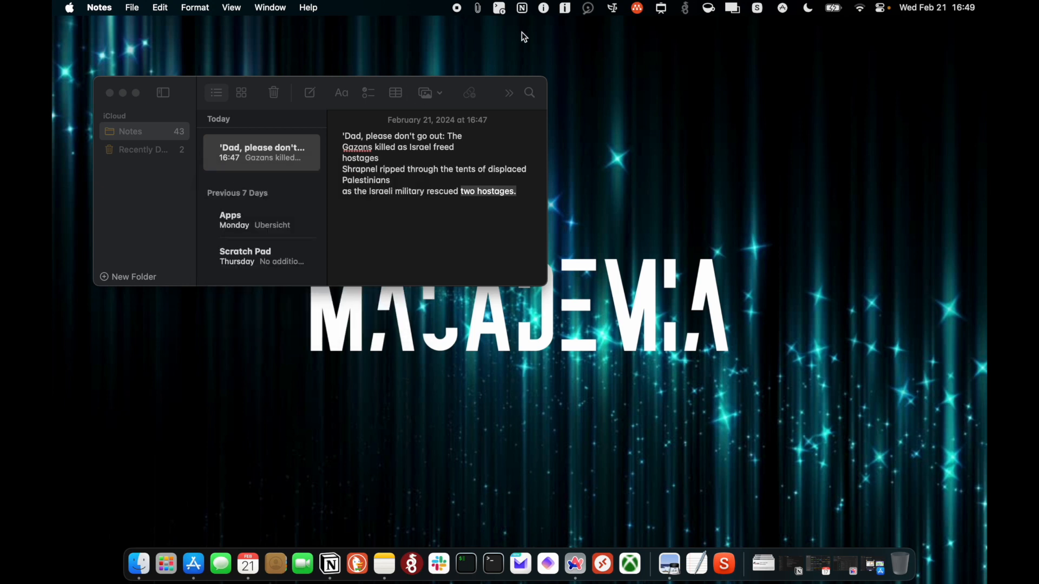
Step: Choose the "two hostages." clip from CopyClip's history and replace the note's entire text with it
{"action": "left_click", "coordinate": [478, 7]}
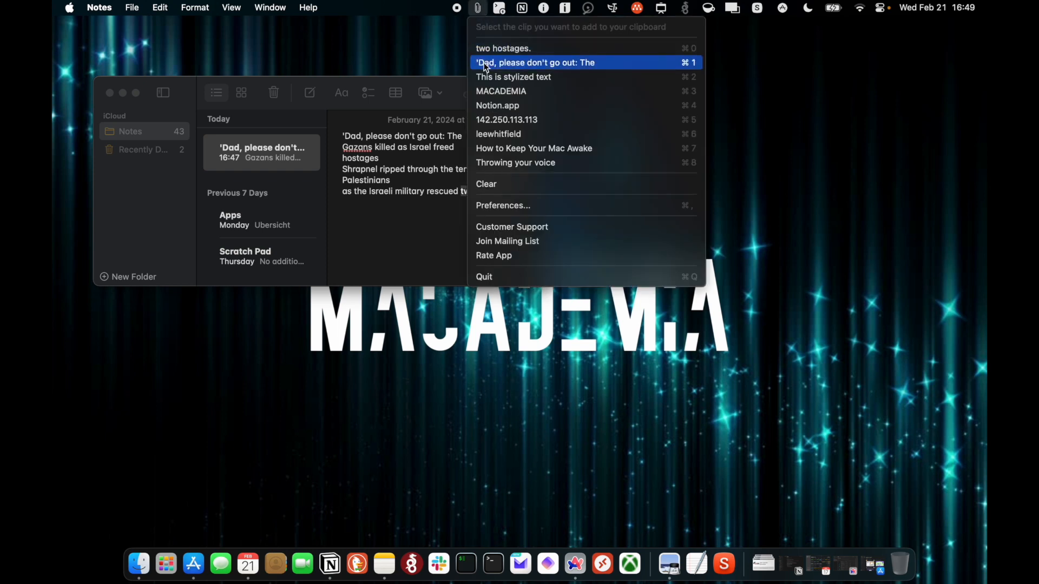
{"action": "left_click", "coordinate": [503, 49]}
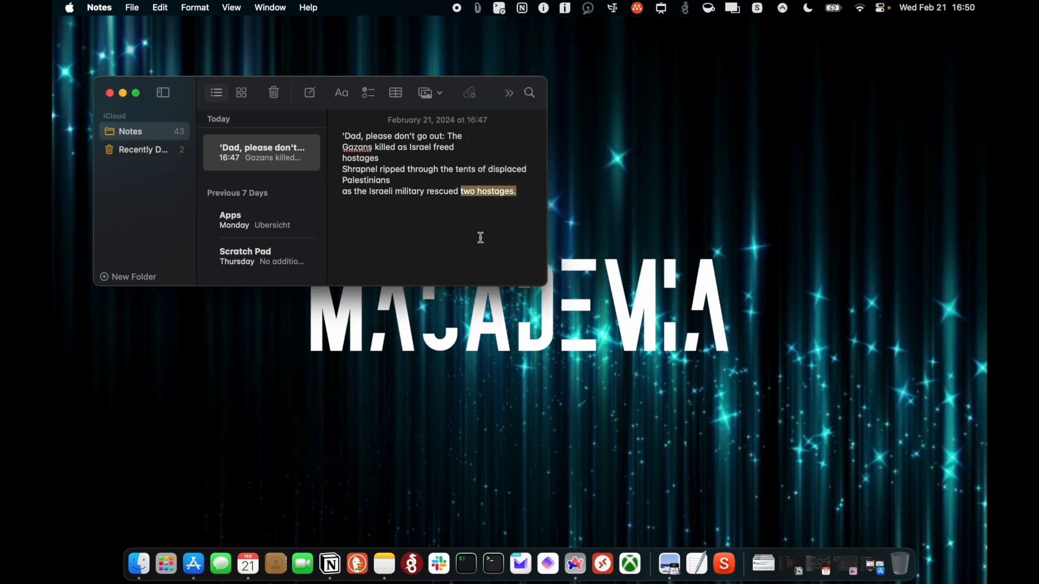
{"action": "key", "text": "super+a"}
{"action": "key", "text": "super+v"}
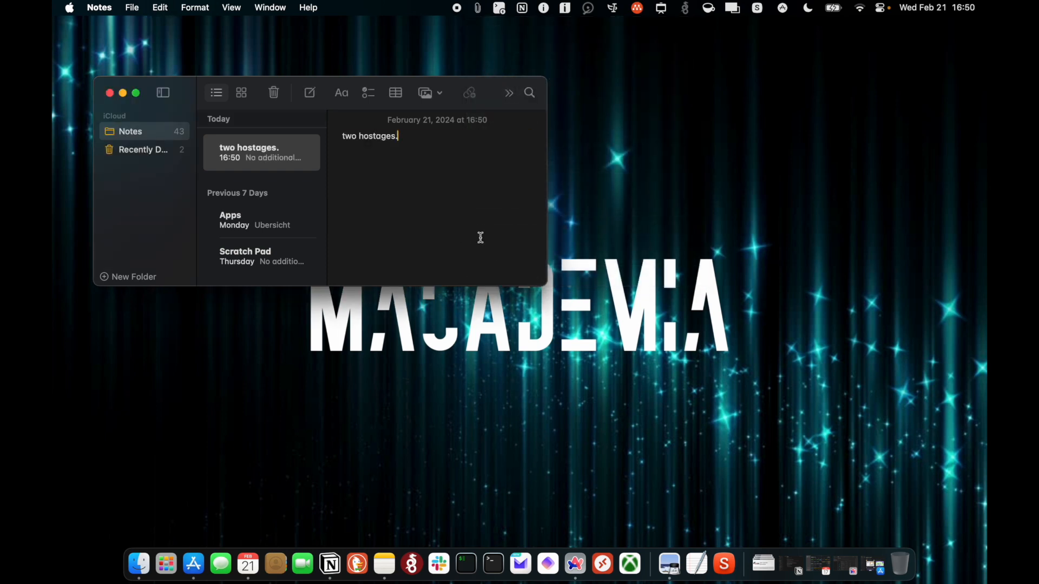
Step: Insert the "Throwing your voice" clip from CopyClip's history twice on separate lines, leaving a blank line below the first line
{"action": "key", "text": "Return"}
{"action": "left_click", "coordinate": [479, 8]}
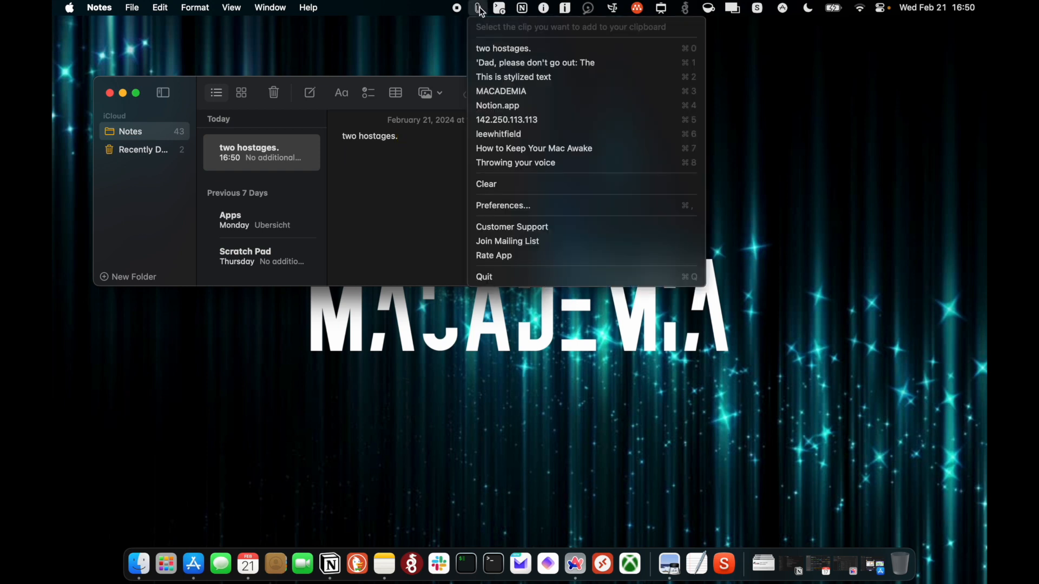
{"action": "left_click", "coordinate": [533, 160]}
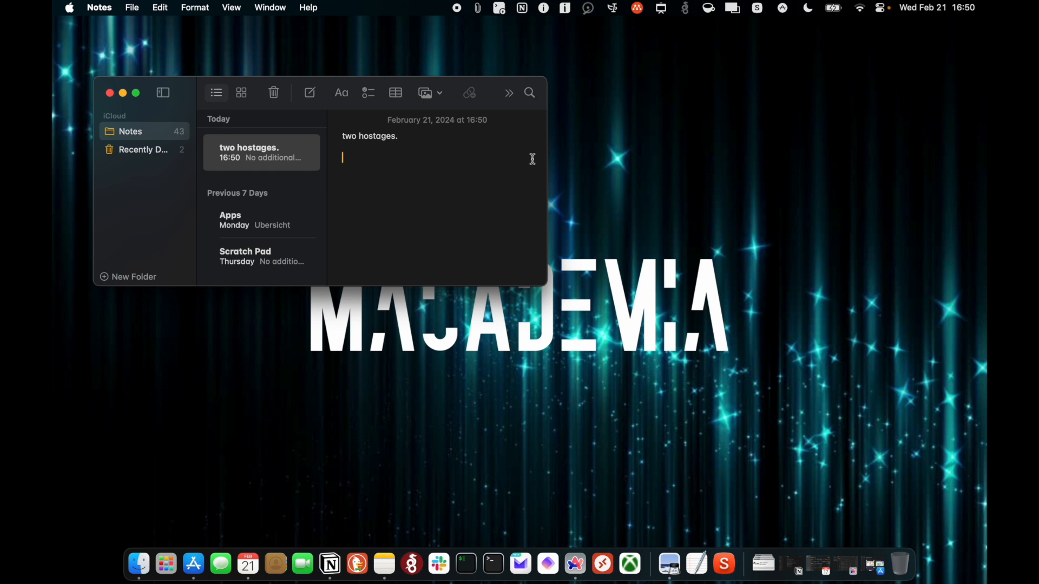
{"action": "type", "text": "Throwing your voice"}
{"action": "key", "text": "Return"}
{"action": "type", "text": "Throwing your voice"}
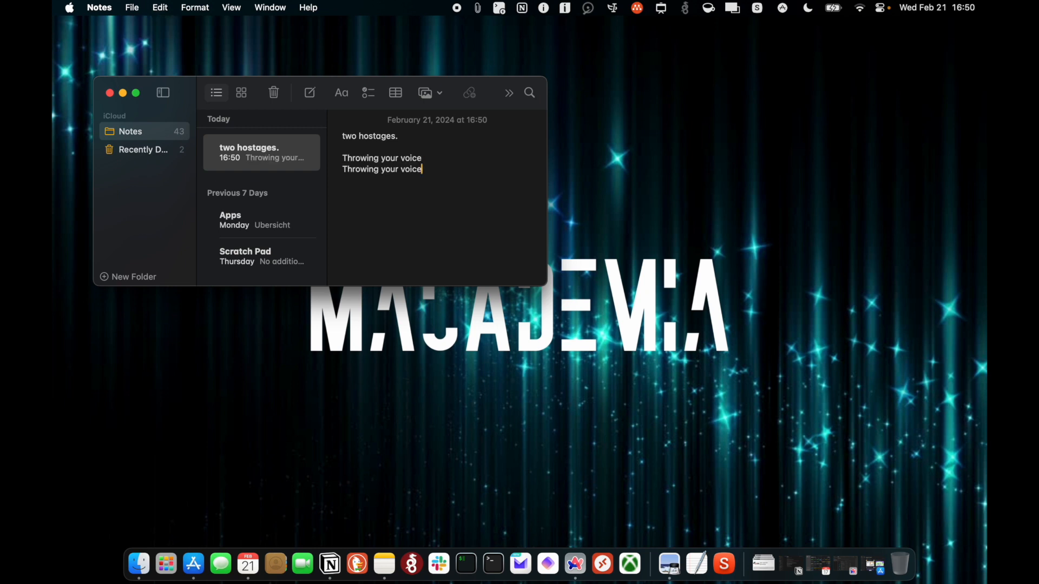
Step: Review the CopyClip history list once more
{"action": "left_click", "coordinate": [477, 7]}
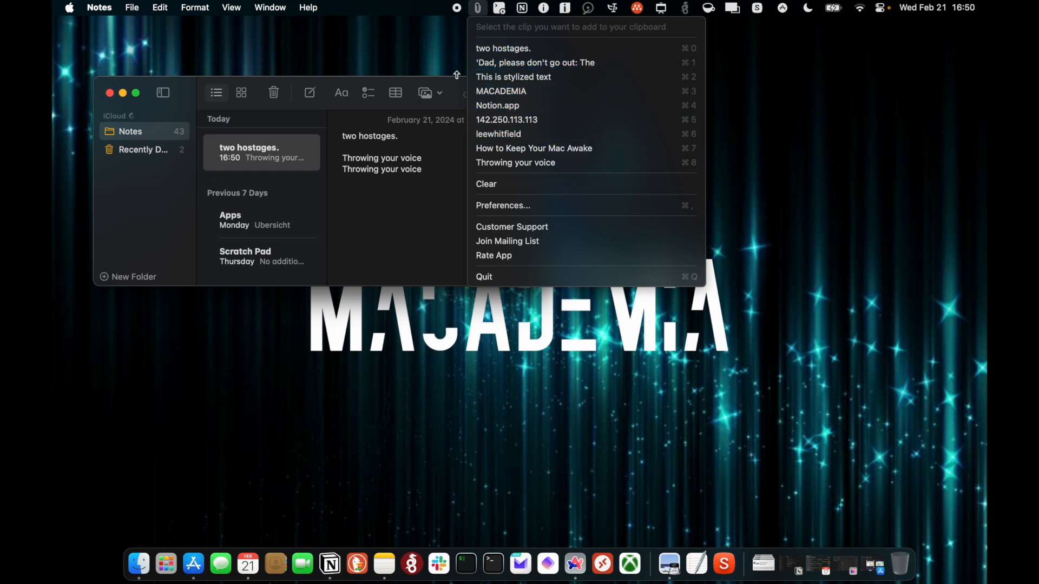
{"action": "left_click", "coordinate": [452, 89]}
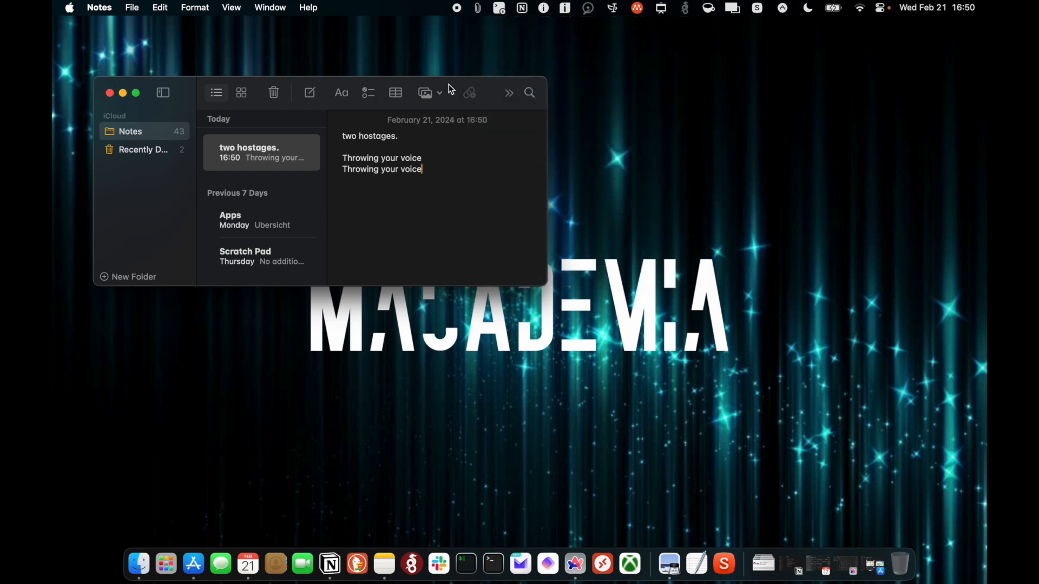